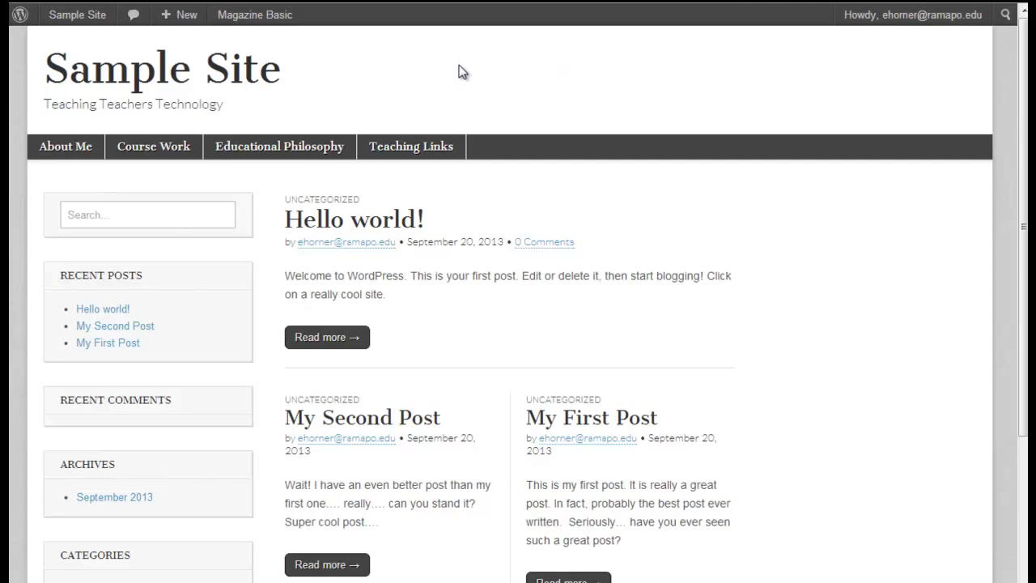
{"action": "mouse_move", "coordinate": [279, 25]}
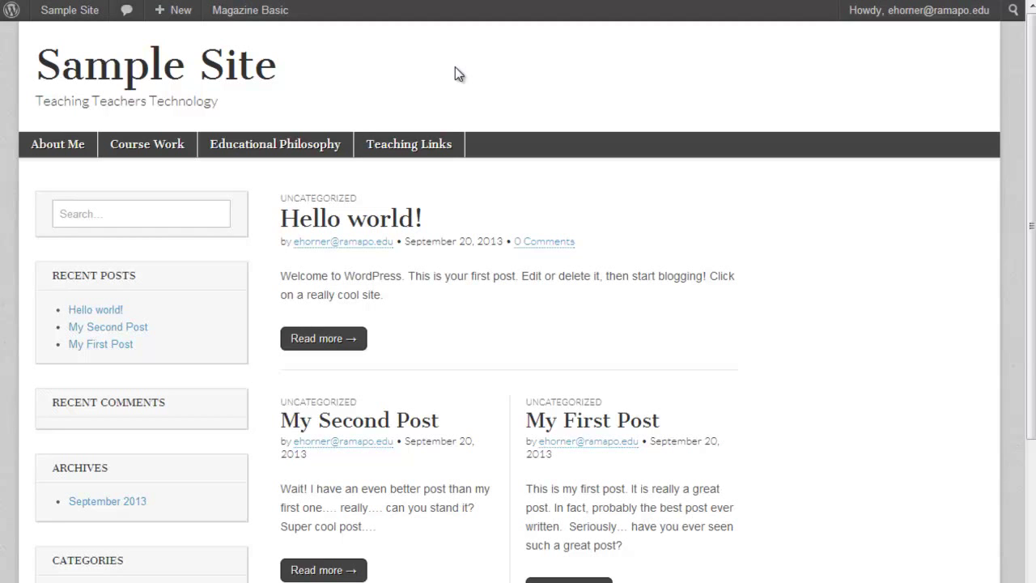
{"action": "mouse_move", "coordinate": [298, 11]}
{"action": "left_click_drag", "start_coordinate": [218, 102], "coordinate": [35, 105]}
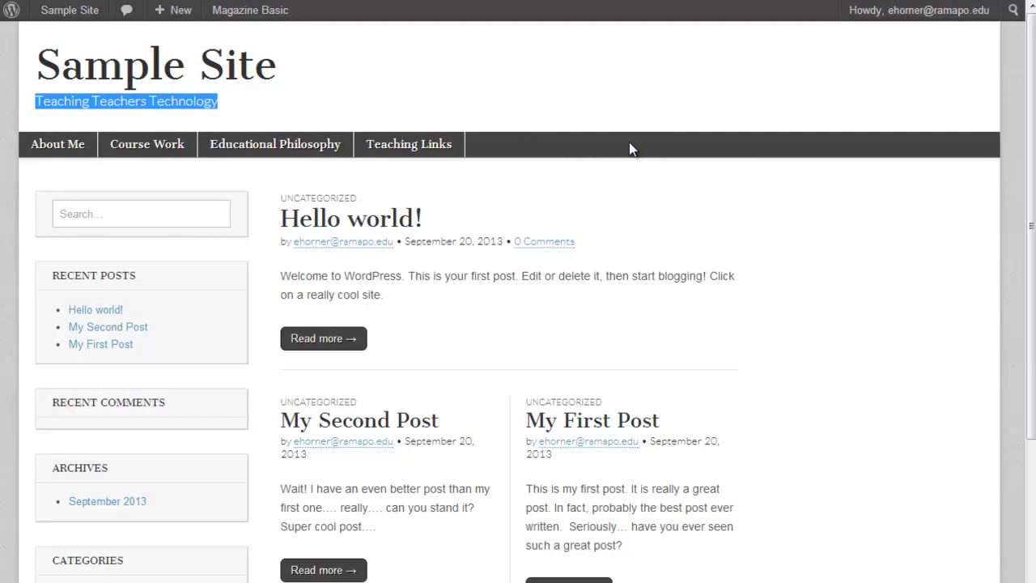
{"action": "left_click", "coordinate": [641, 115]}
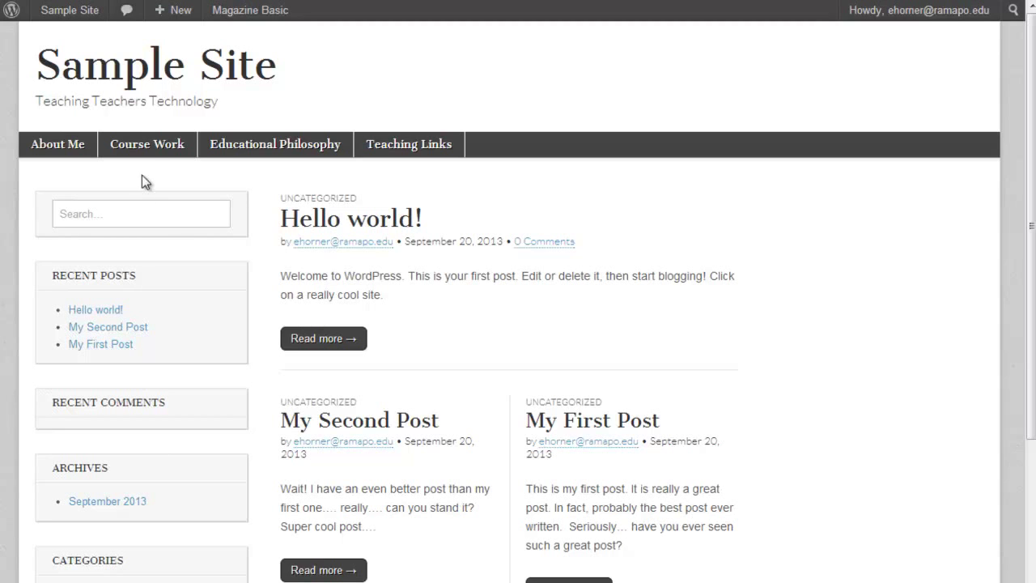
View the live site's Course Work and About Me pages and the admin area's Dashboard and Posts list.
{"action": "left_click", "coordinate": [147, 154]}
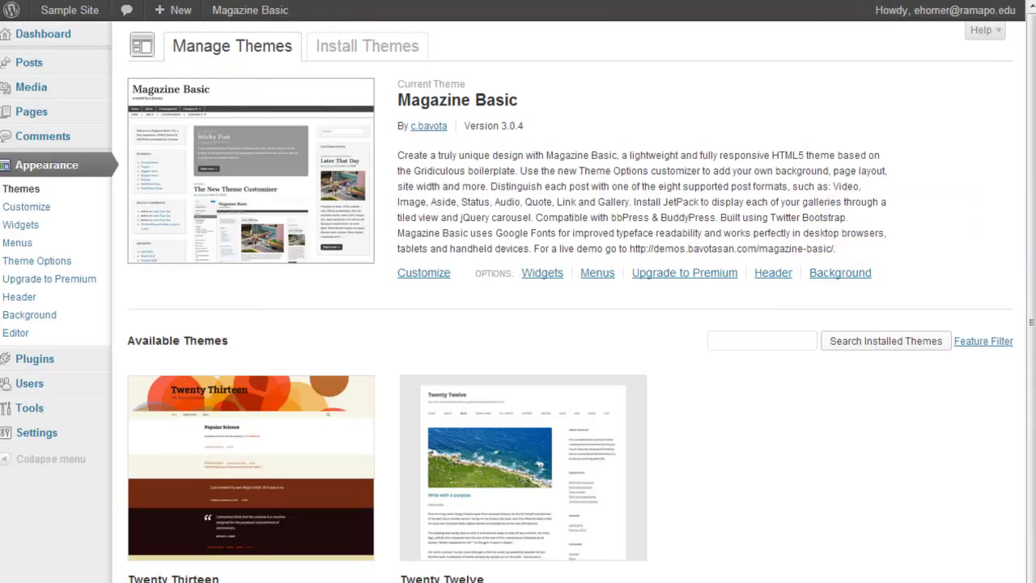
{"action": "mouse_move", "coordinate": [56, 40]}
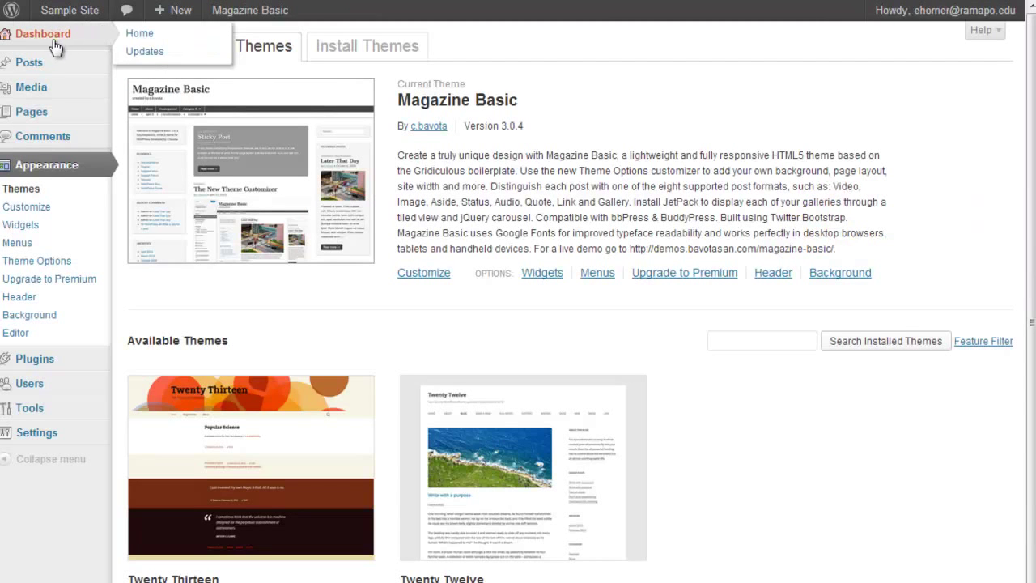
{"action": "left_click", "coordinate": [56, 44]}
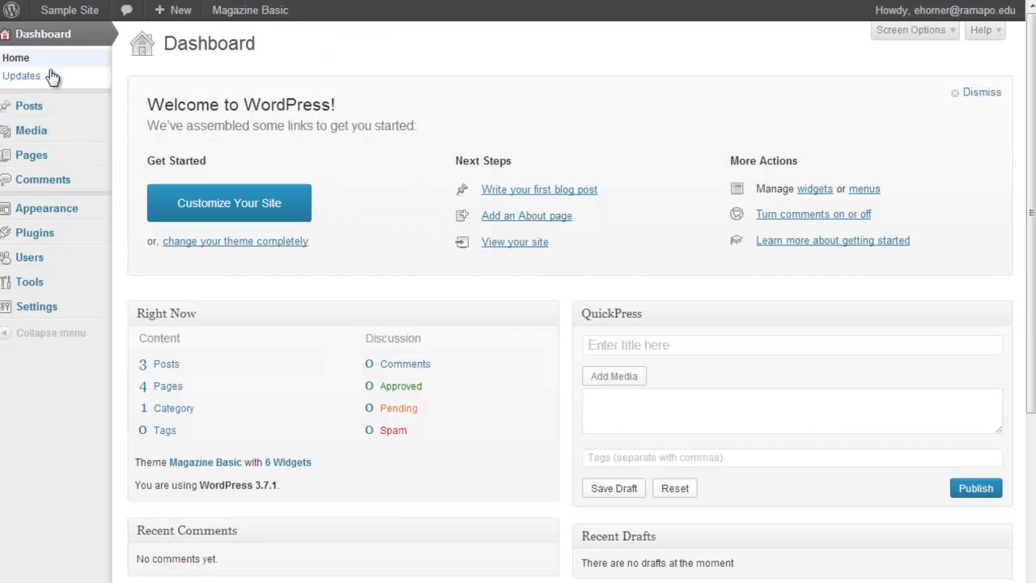
{"action": "mouse_move", "coordinate": [44, 113]}
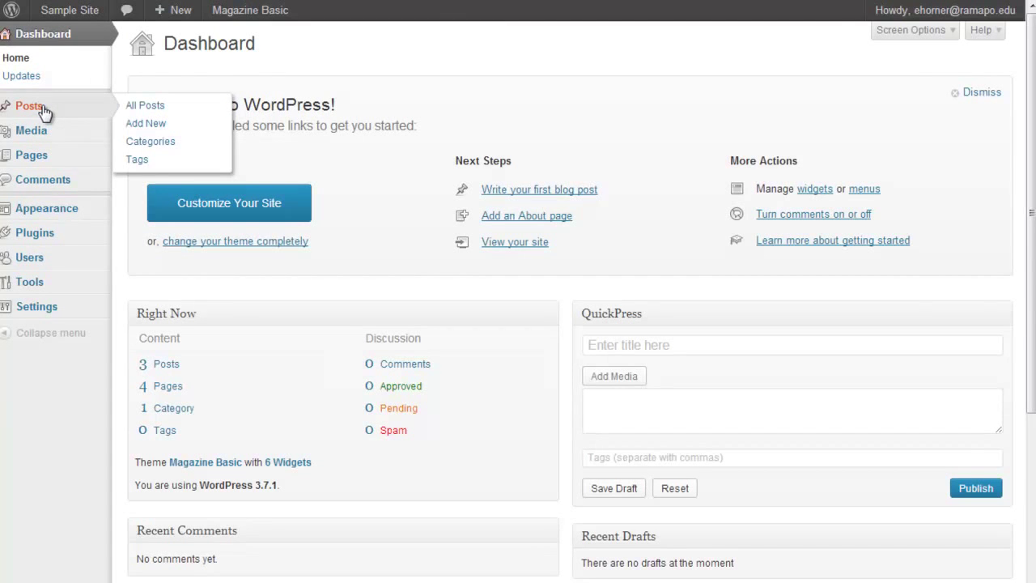
{"action": "left_click", "coordinate": [45, 111]}
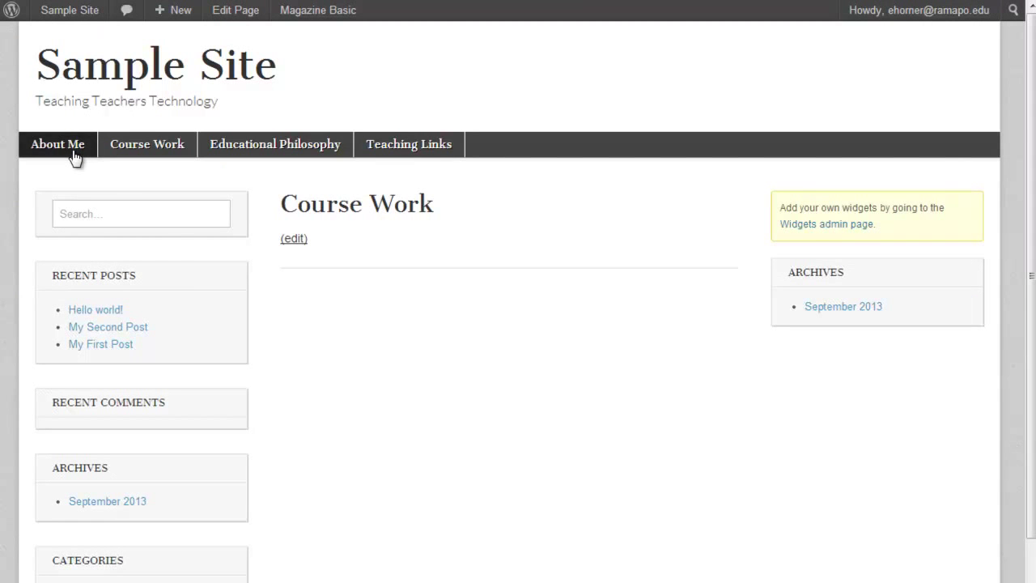
{"action": "left_click", "coordinate": [73, 156]}
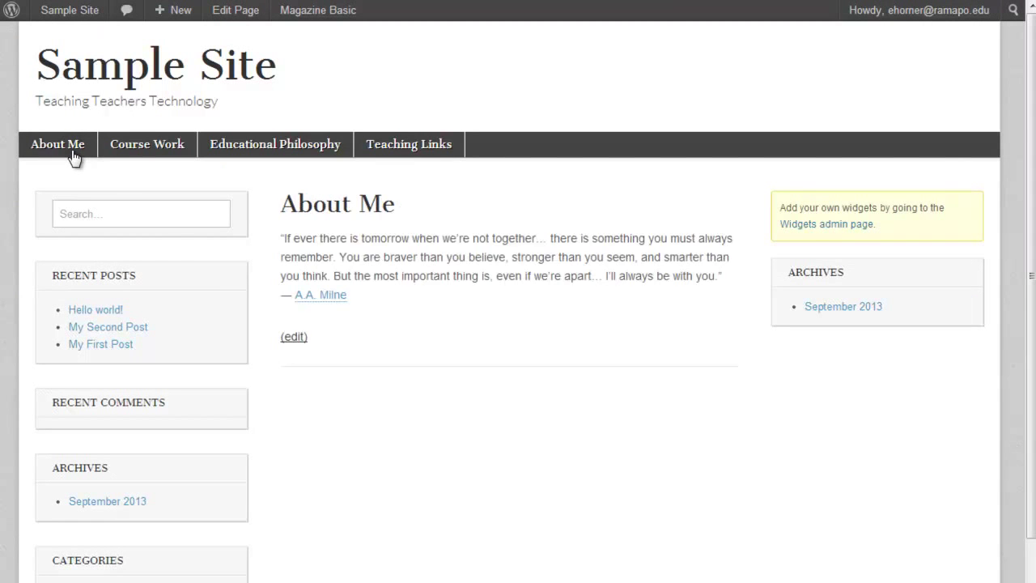
{"action": "left_click", "coordinate": [86, 78]}
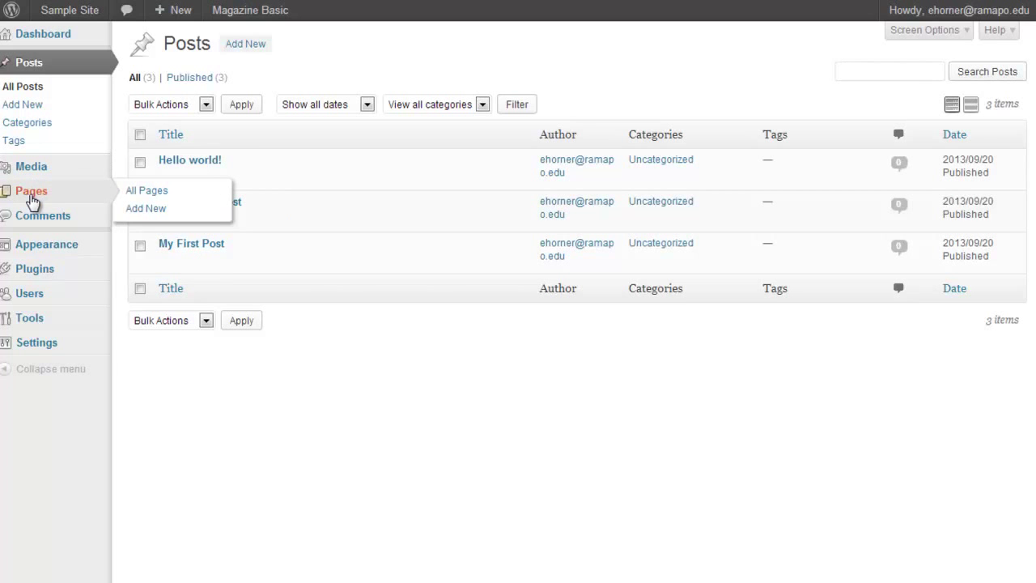
Create a new page titled "Course Work Sample" and publish it.
{"action": "left_click", "coordinate": [33, 195]}
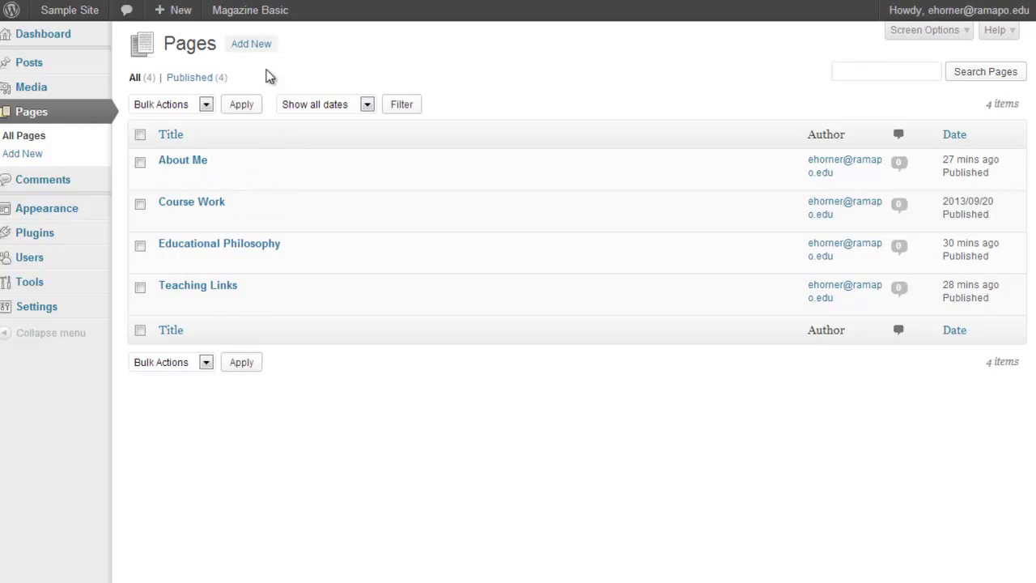
{"action": "left_click", "coordinate": [253, 45]}
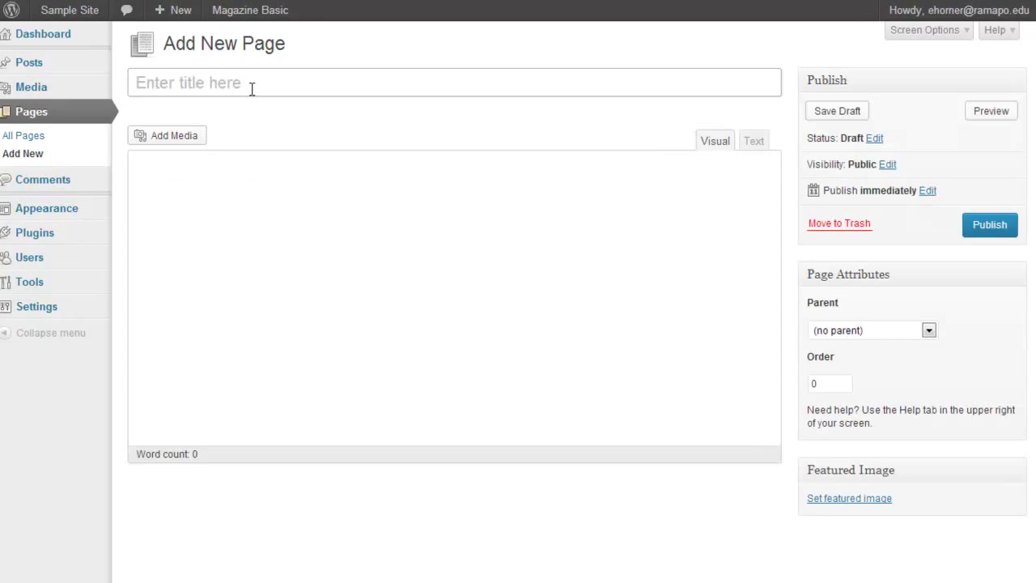
{"action": "type", "text": "Cou"}
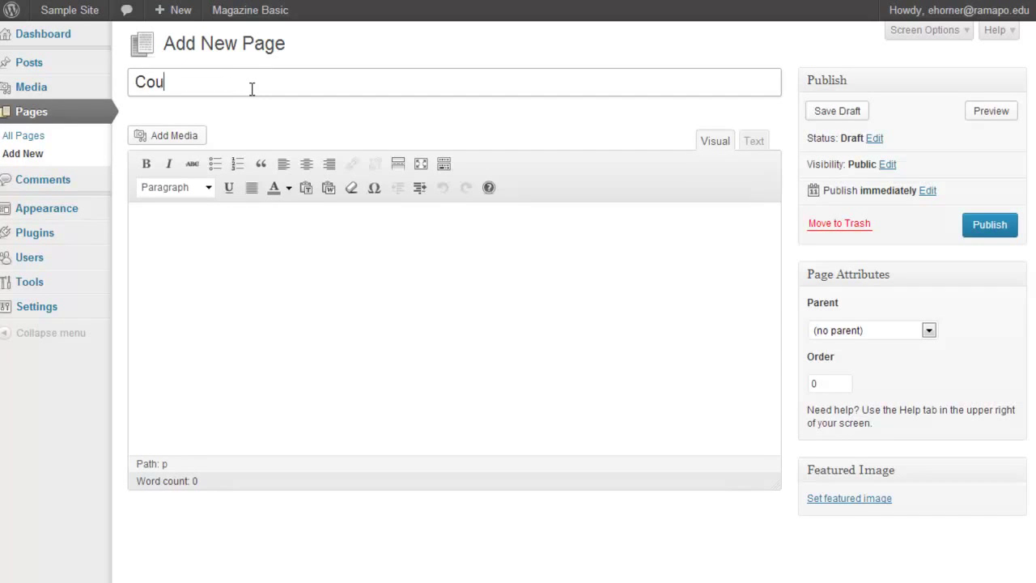
{"action": "type", "text": "rse Work Sample"}
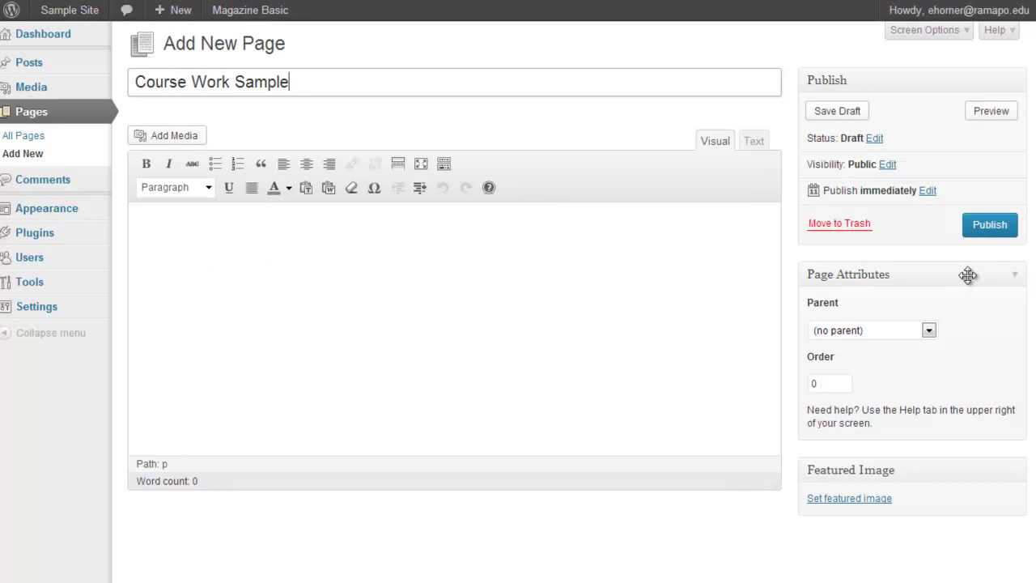
{"action": "left_click", "coordinate": [982, 230]}
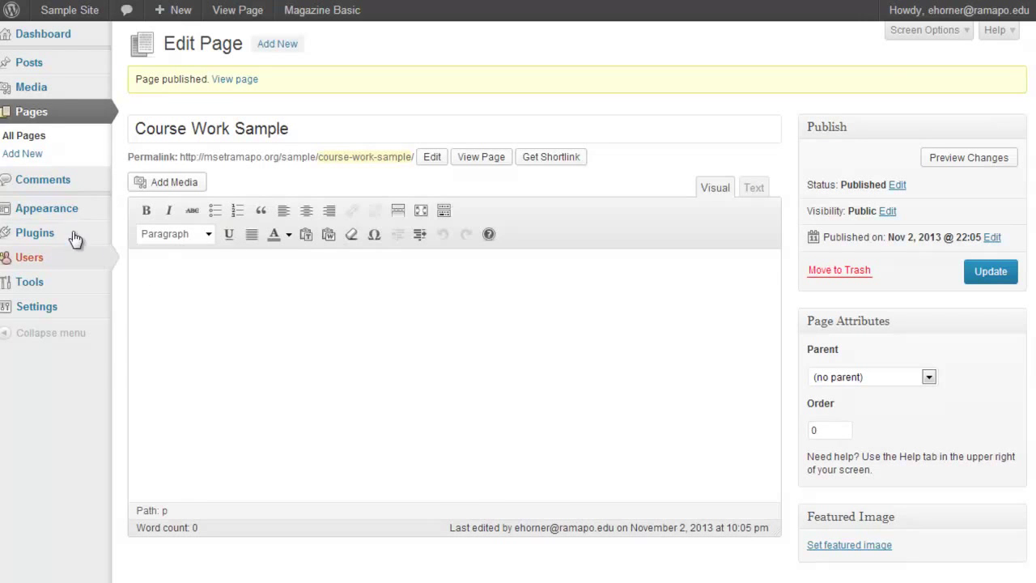
Open the Magazine Basic theme options and expand the Site Title & Tagline settings.
{"action": "mouse_move", "coordinate": [55, 217]}
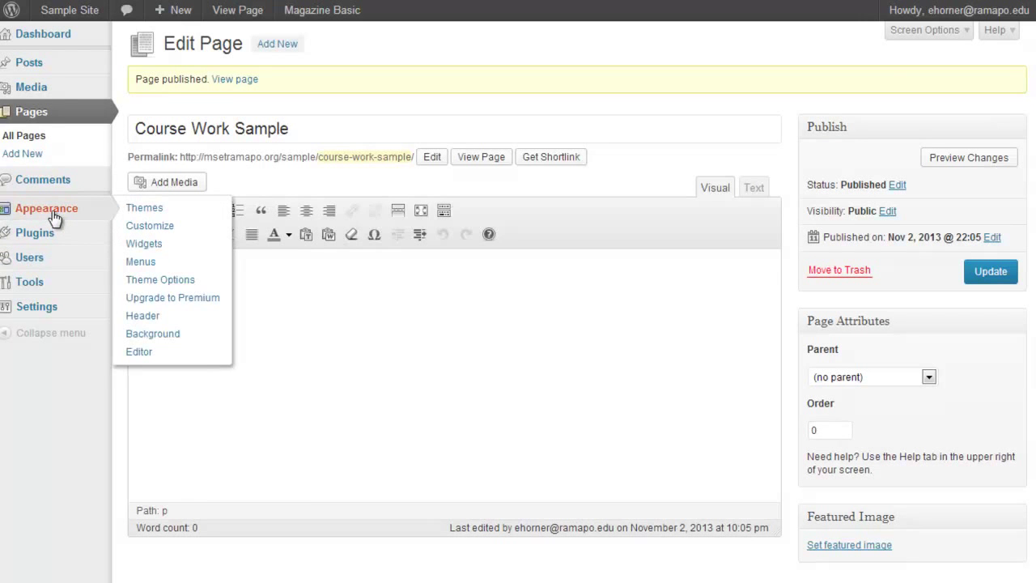
{"action": "left_click", "coordinate": [54, 212]}
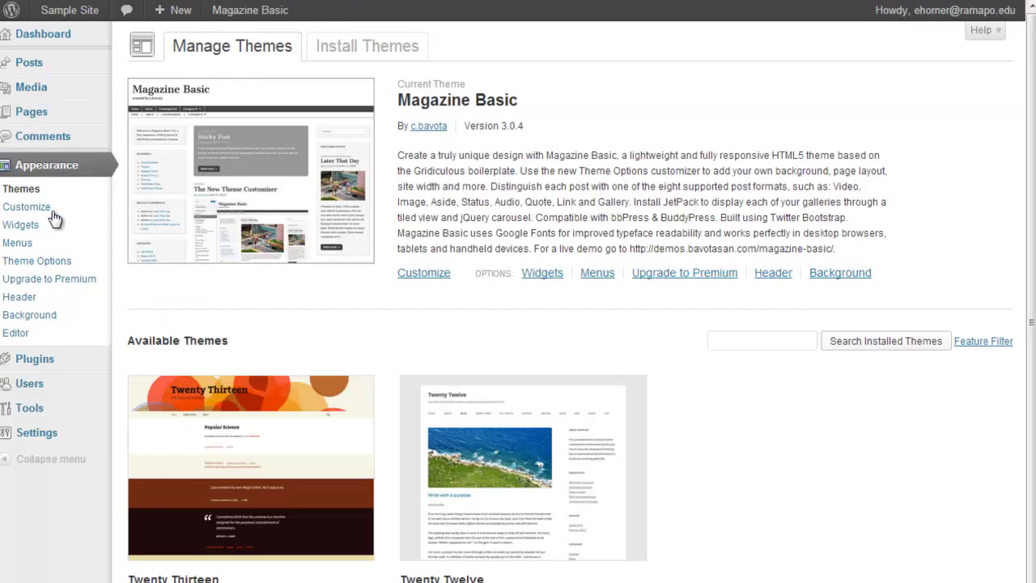
{"action": "left_click", "coordinate": [30, 263]}
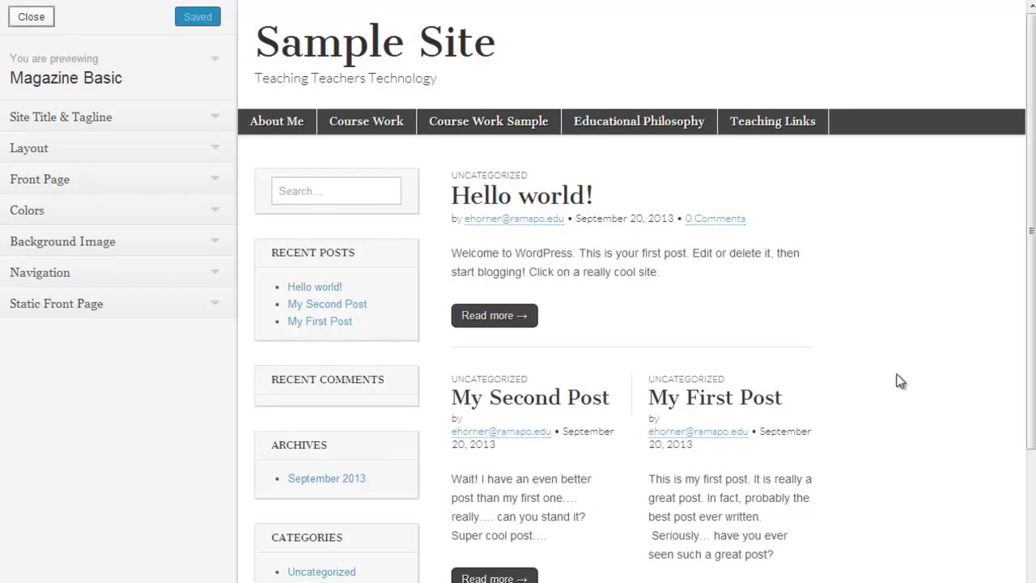
{"action": "left_click", "coordinate": [52, 119]}
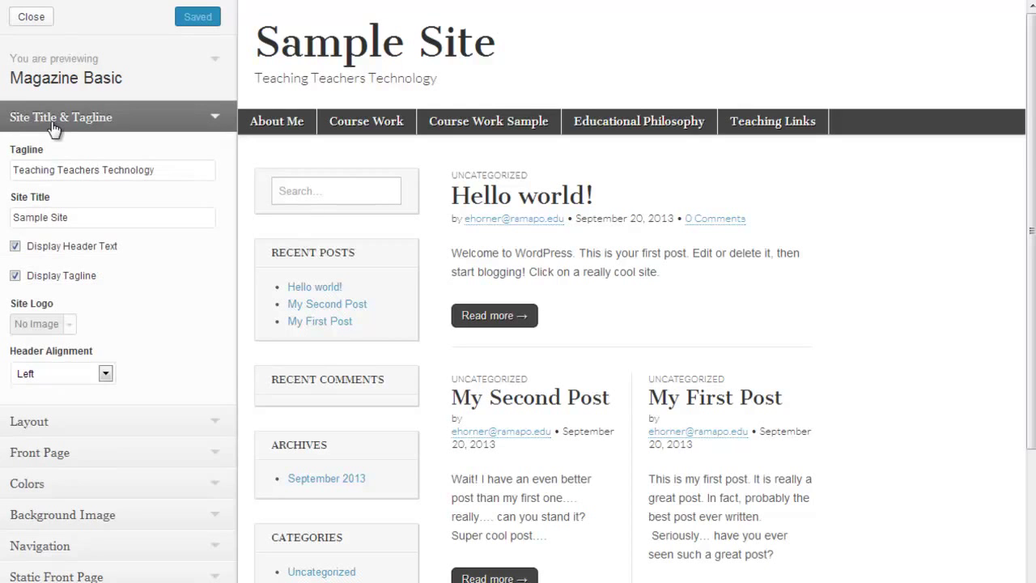
{"action": "left_click", "coordinate": [80, 172]}
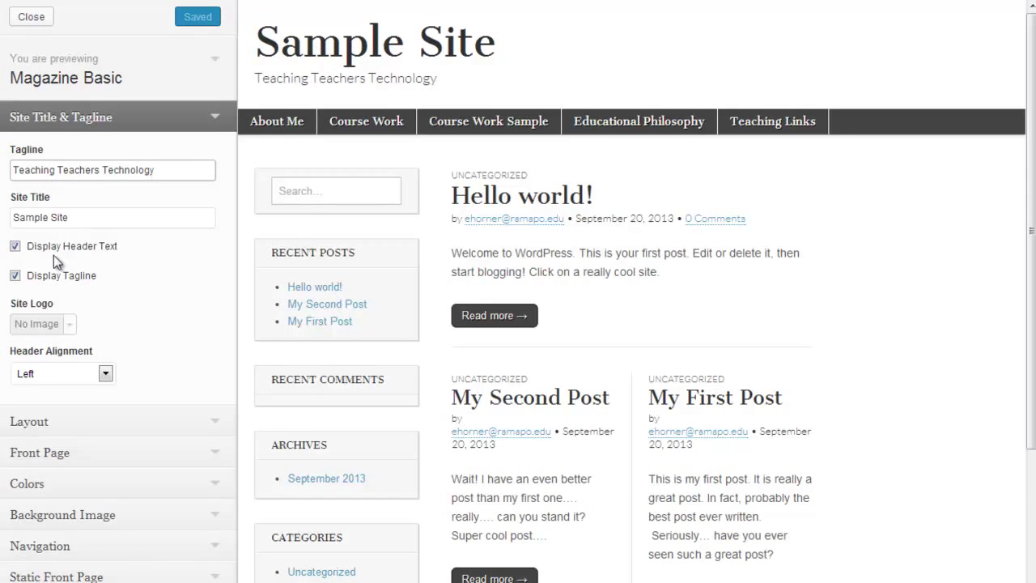
Try switching the header text display and the tagline display off and back on in the site preview.
{"action": "left_click", "coordinate": [14, 247]}
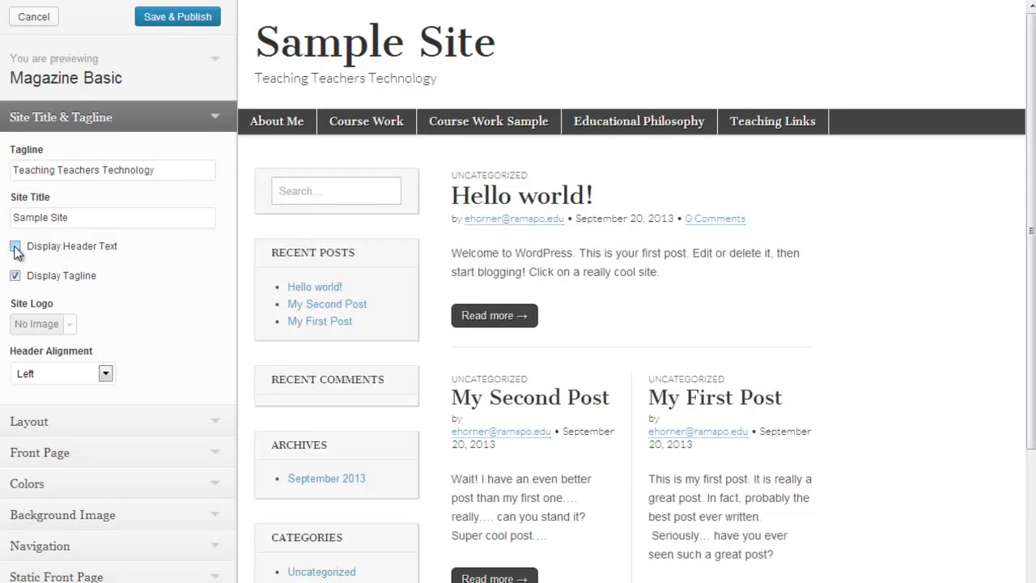
{"action": "left_click", "coordinate": [14, 248]}
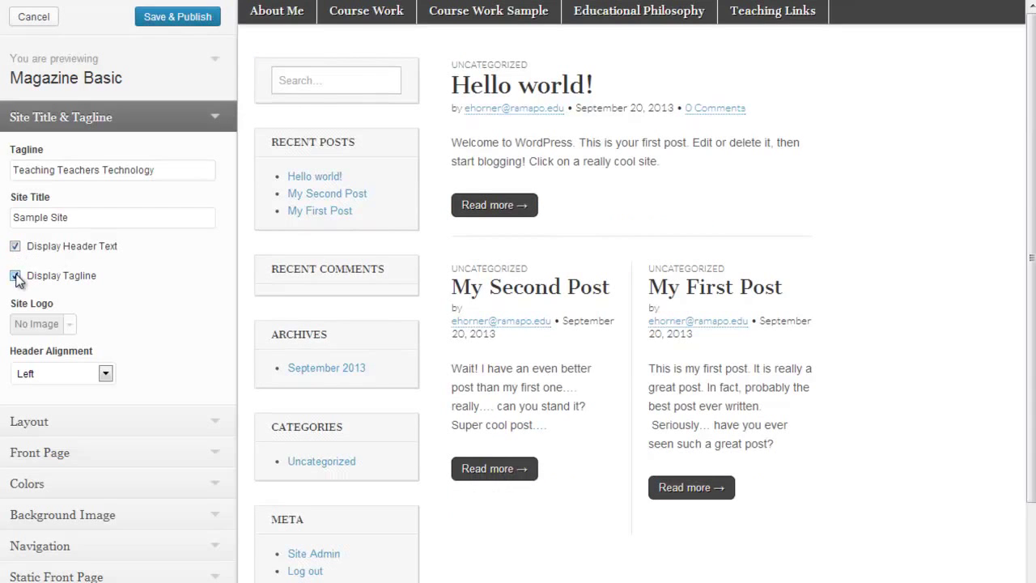
{"action": "left_click", "coordinate": [15, 276]}
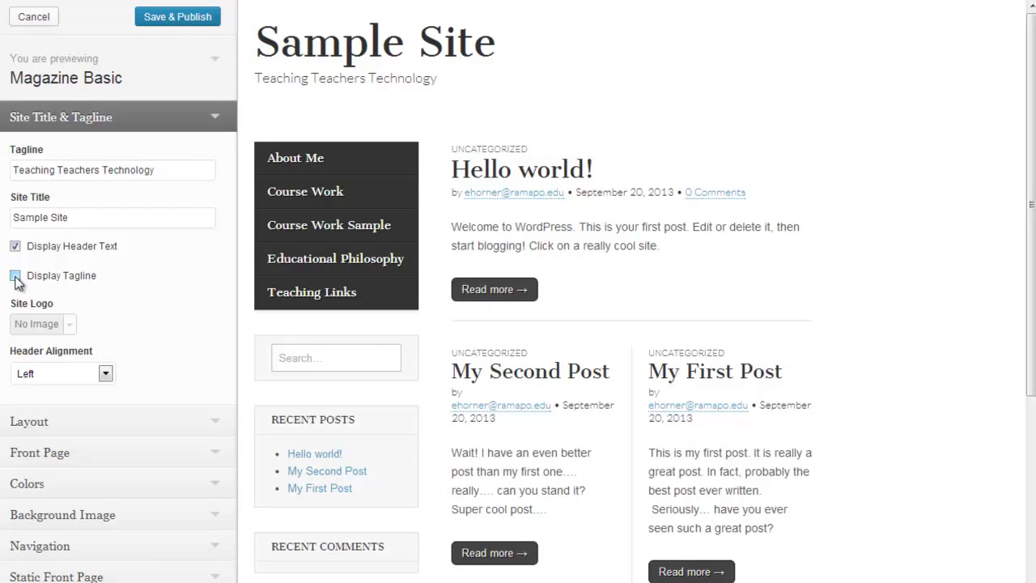
{"action": "left_click", "coordinate": [16, 276]}
Try centering the site header, and return the header alignment to Left.
{"action": "left_click", "coordinate": [73, 371]}
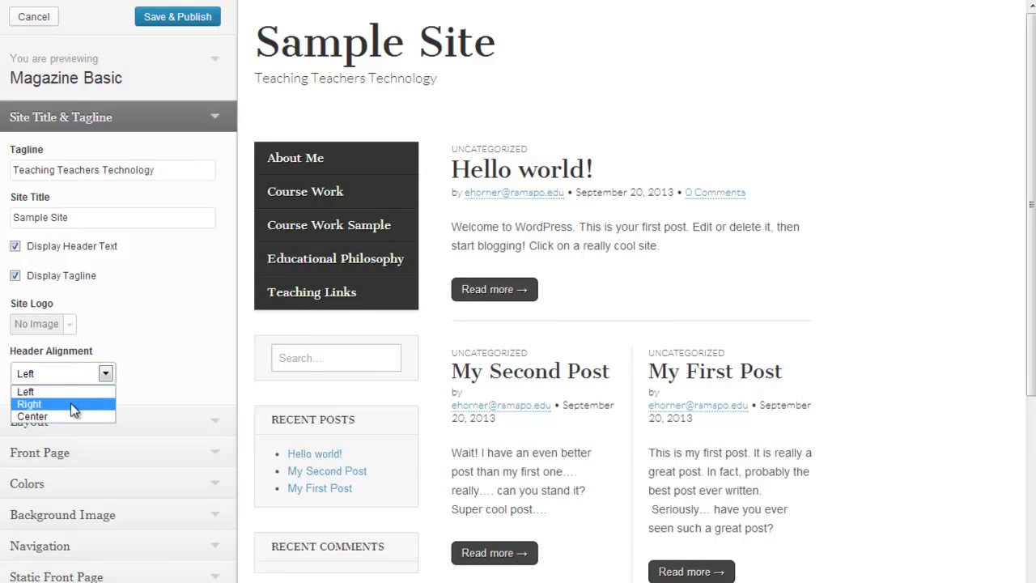
{"action": "left_click", "coordinate": [69, 416]}
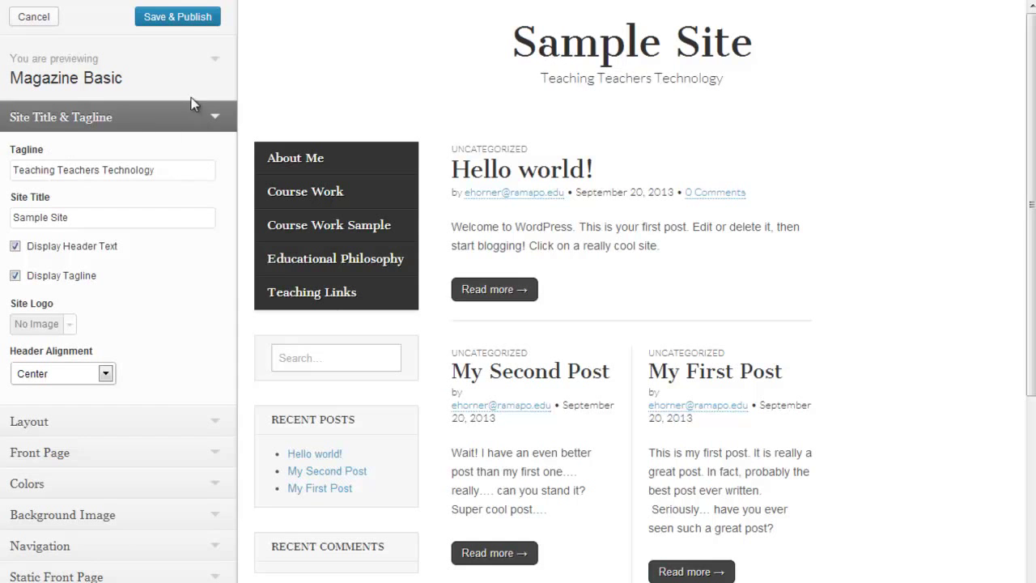
{"action": "left_click", "coordinate": [45, 373]}
{"action": "left_click", "coordinate": [26, 391]}
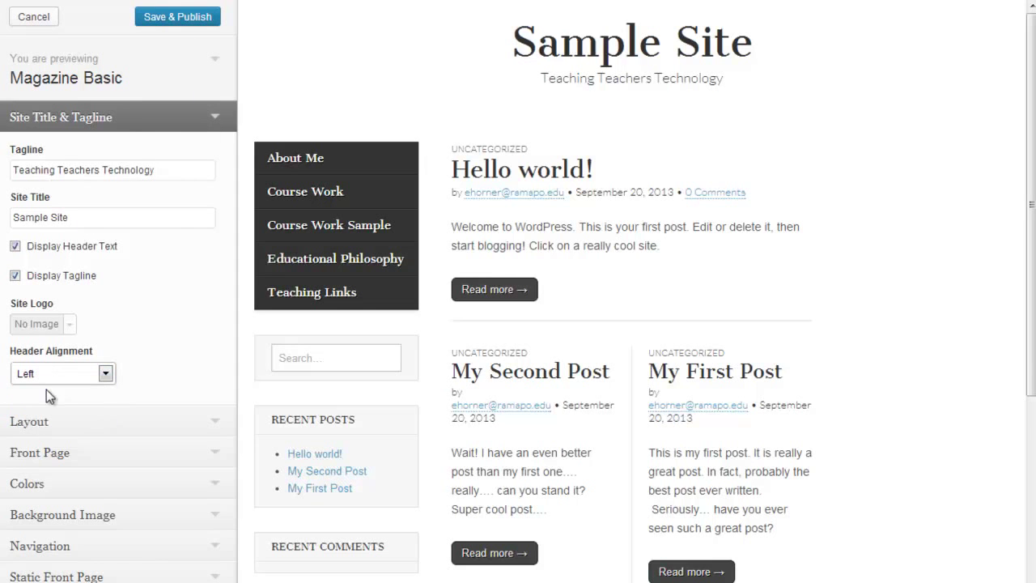
Close the Site Title & Tagline settings and publish the theme customization.
{"action": "left_click", "coordinate": [216, 118]}
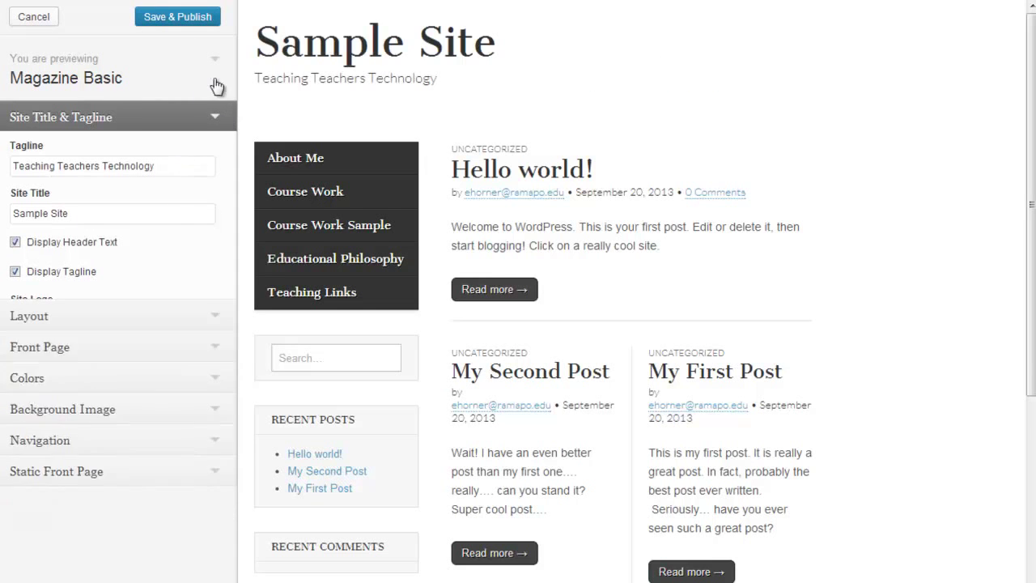
{"action": "left_click", "coordinate": [202, 18]}
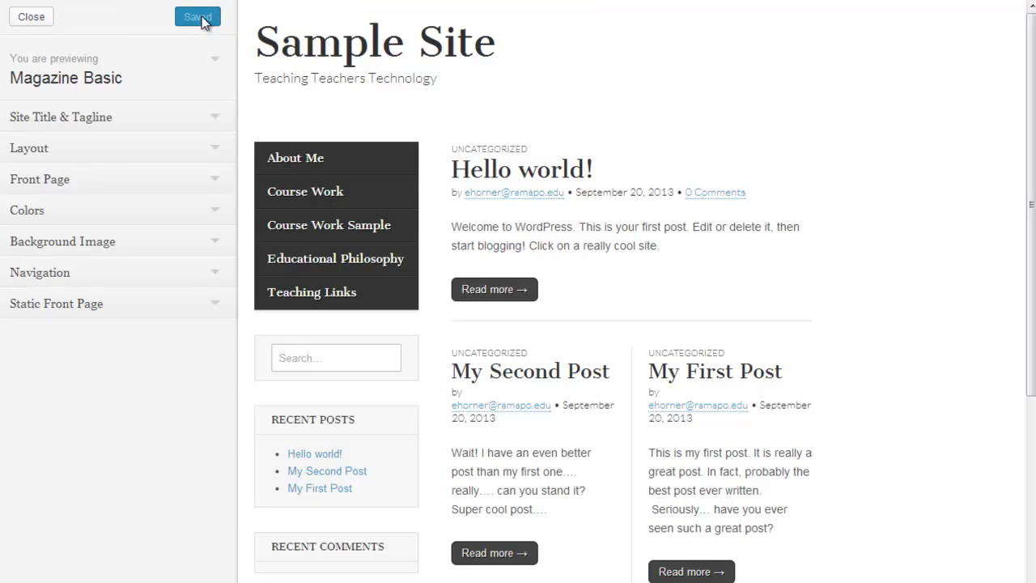
Set the site layout to one right sidebar with a main content width of 75%, and publish the changes.
{"action": "left_click", "coordinate": [113, 161]}
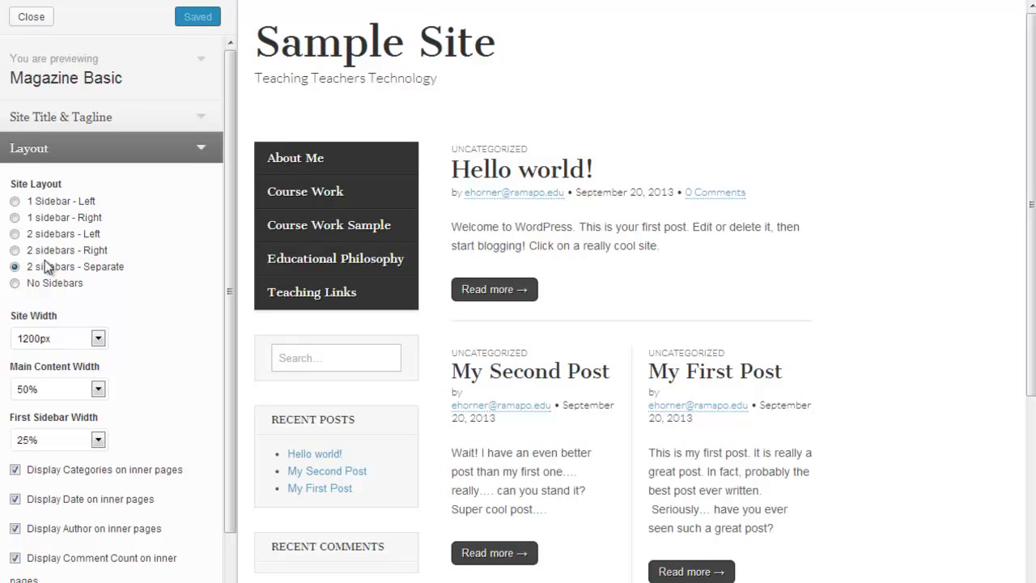
{"action": "left_click", "coordinate": [15, 218]}
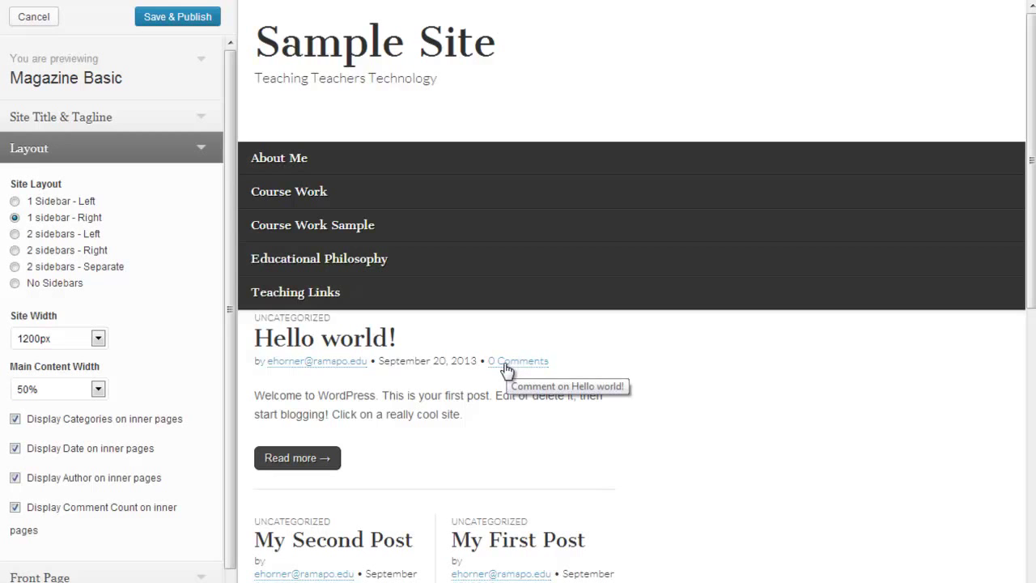
{"action": "left_click", "coordinate": [55, 393]}
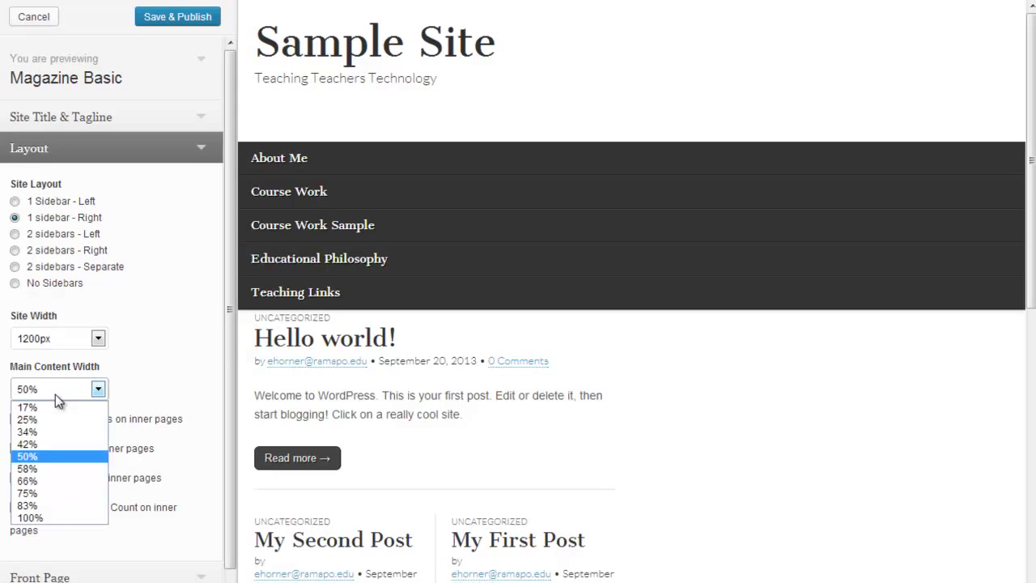
{"action": "key", "text": "Escape"}
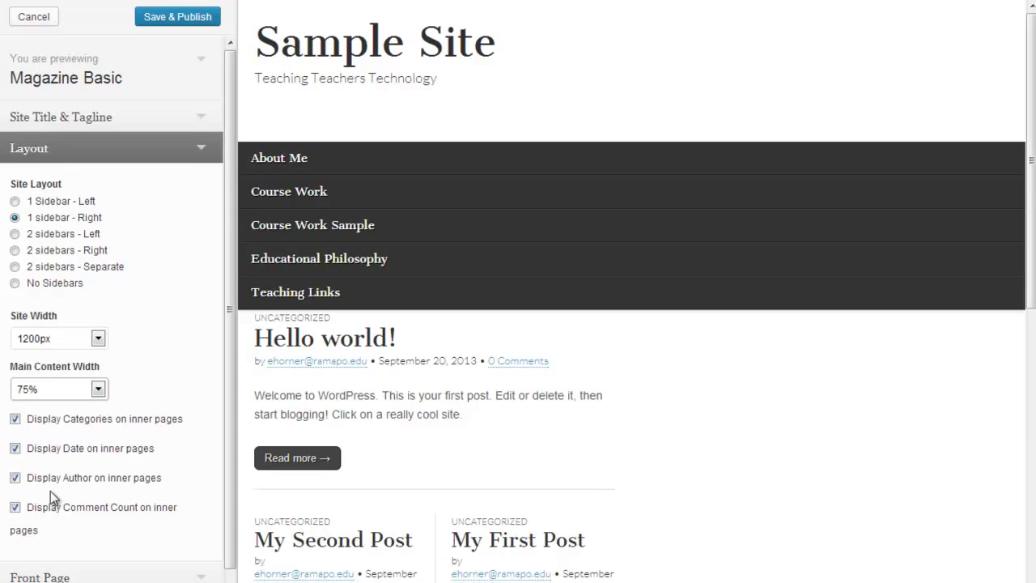
{"action": "left_click", "coordinate": [180, 18]}
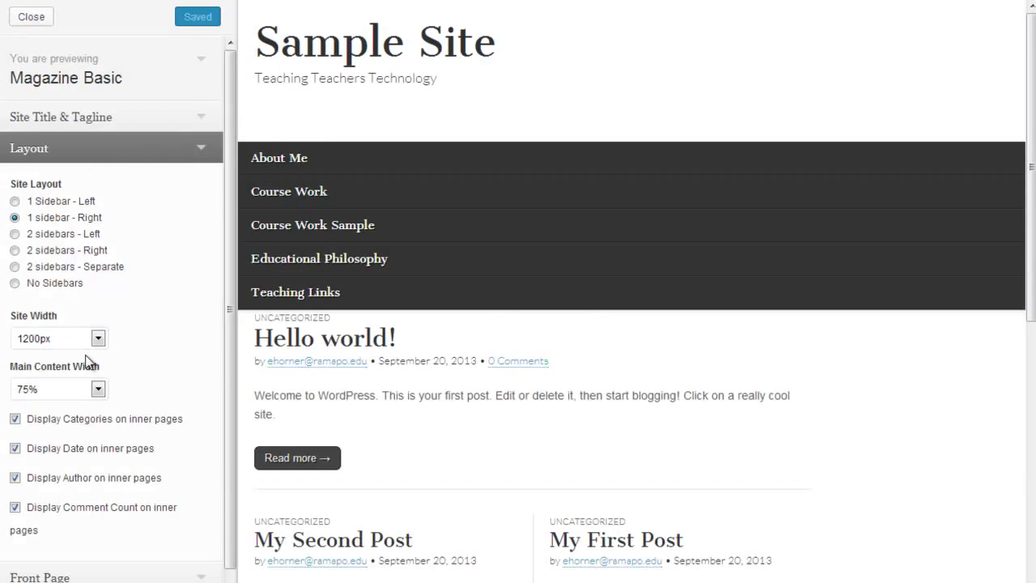
Set the site width to 960px in the layout settings.
{"action": "left_click", "coordinate": [96, 338]}
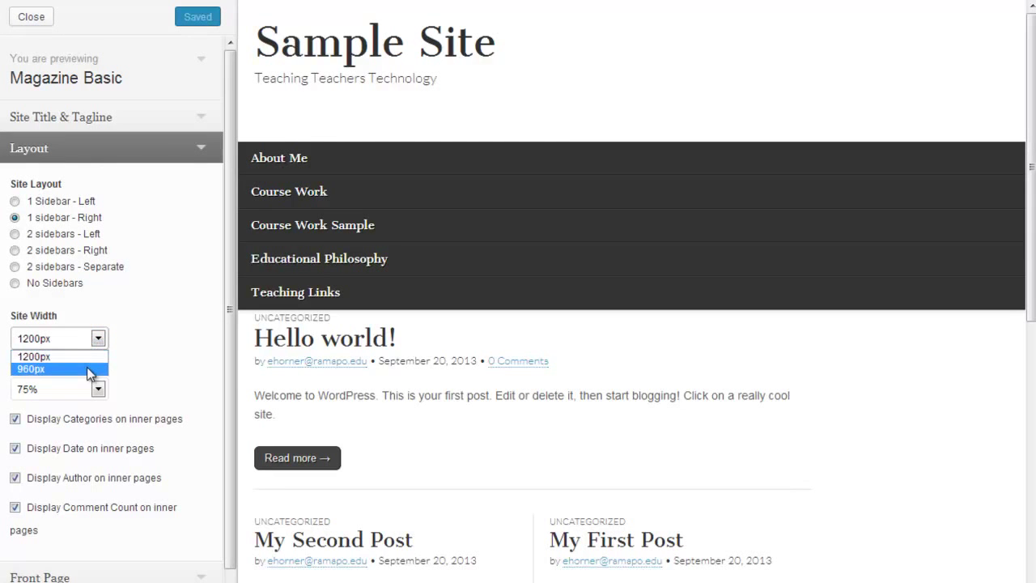
{"action": "left_click", "coordinate": [89, 369]}
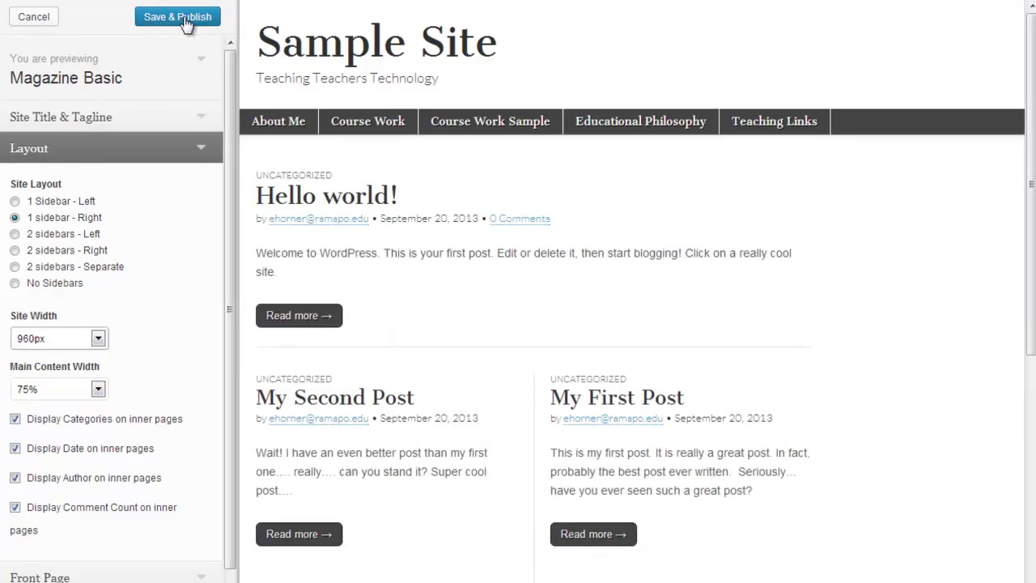
Publish the site width change and reload the live site to check it.
{"action": "left_click", "coordinate": [184, 19]}
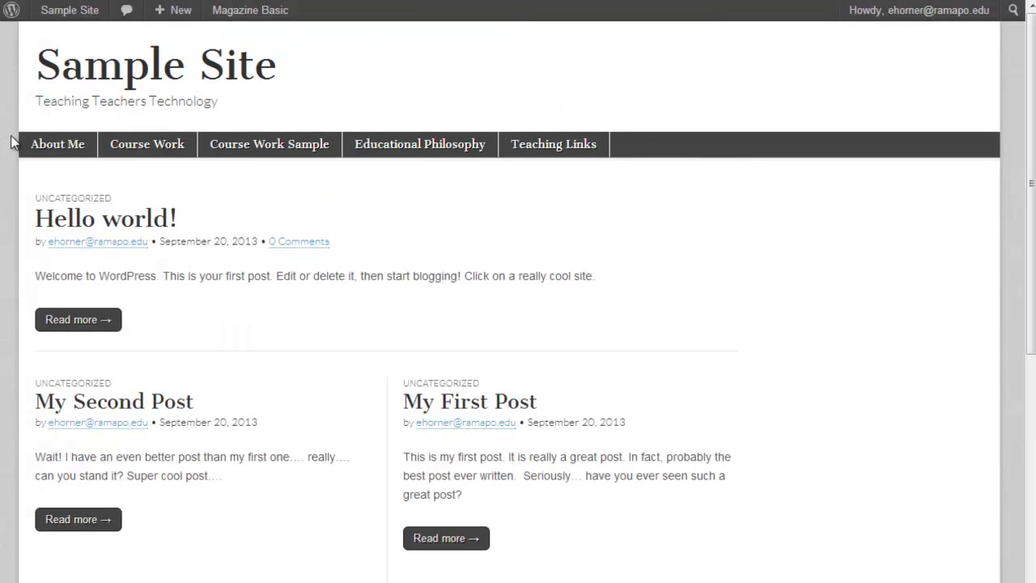
{"action": "right_click", "coordinate": [12, 137]}
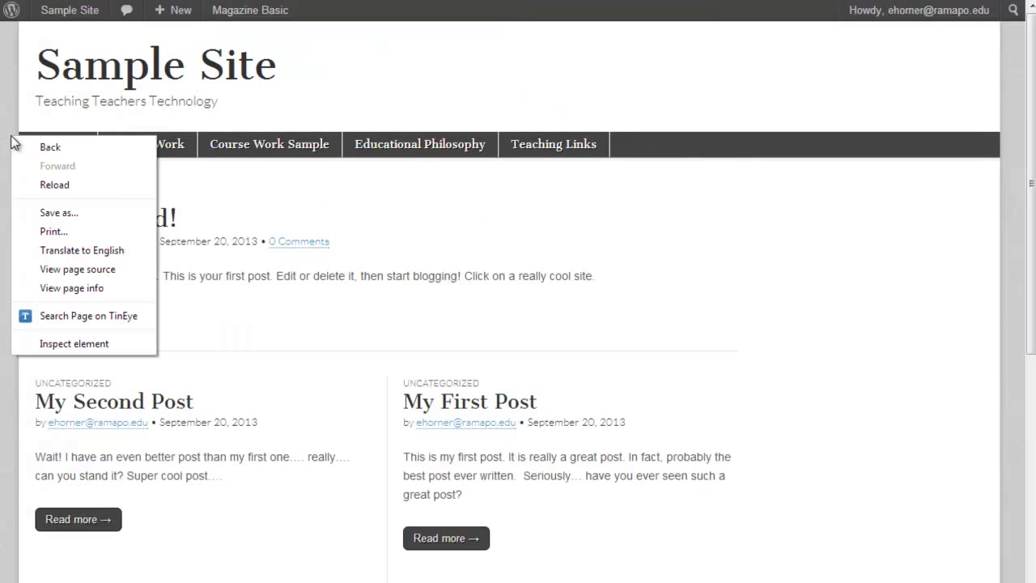
{"action": "left_click", "coordinate": [71, 183]}
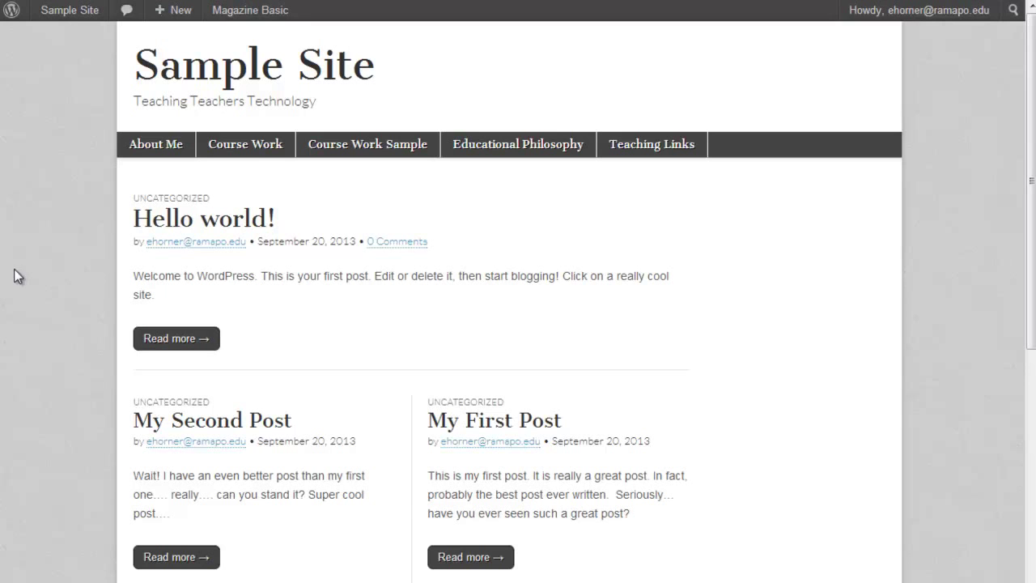
Return to the theme customizer, close the Layout settings, and review the Front Page content display and grid layout options.
{"action": "left_click", "coordinate": [250, 10]}
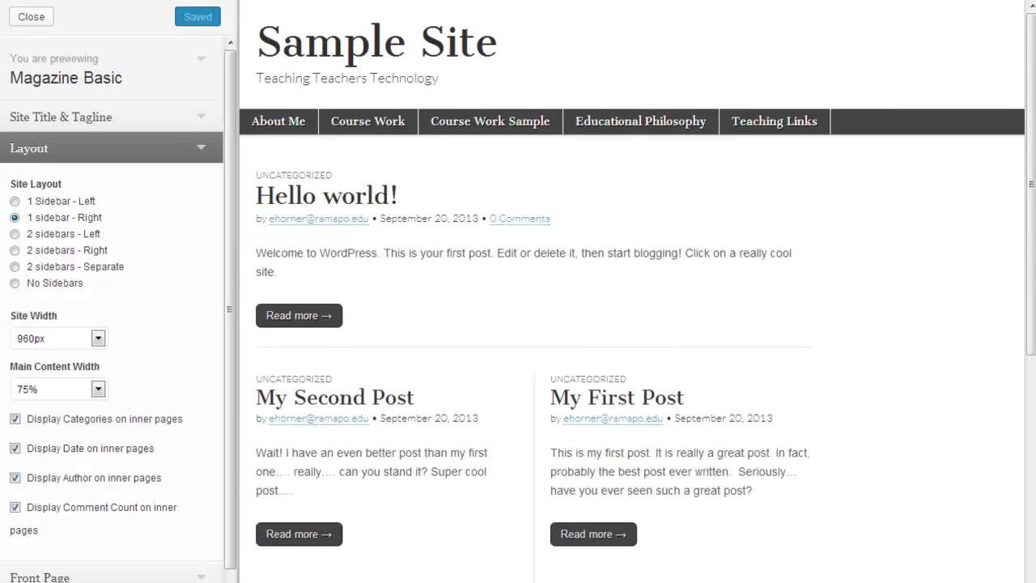
{"action": "left_click", "coordinate": [64, 153]}
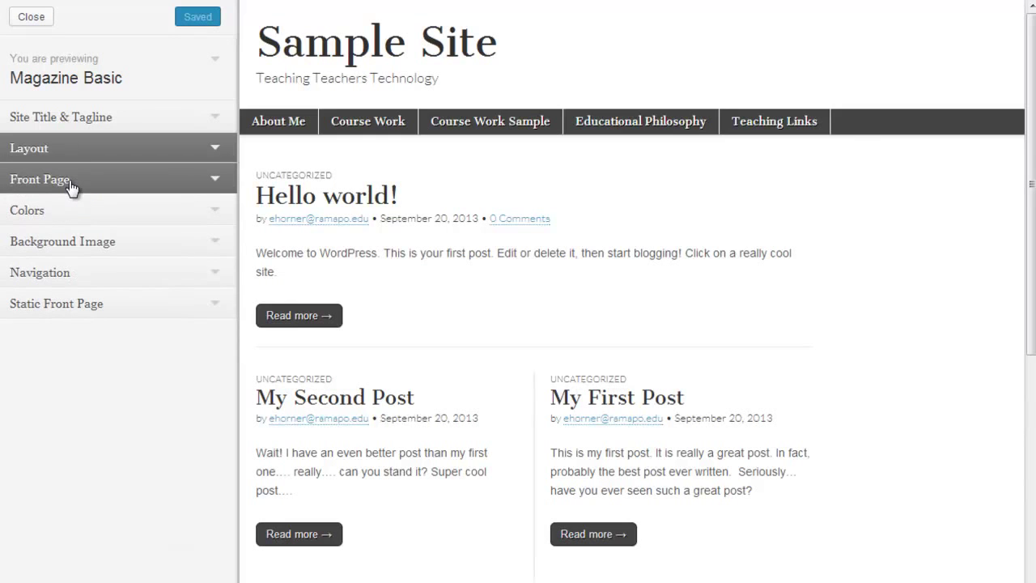
{"action": "left_click", "coordinate": [72, 187]}
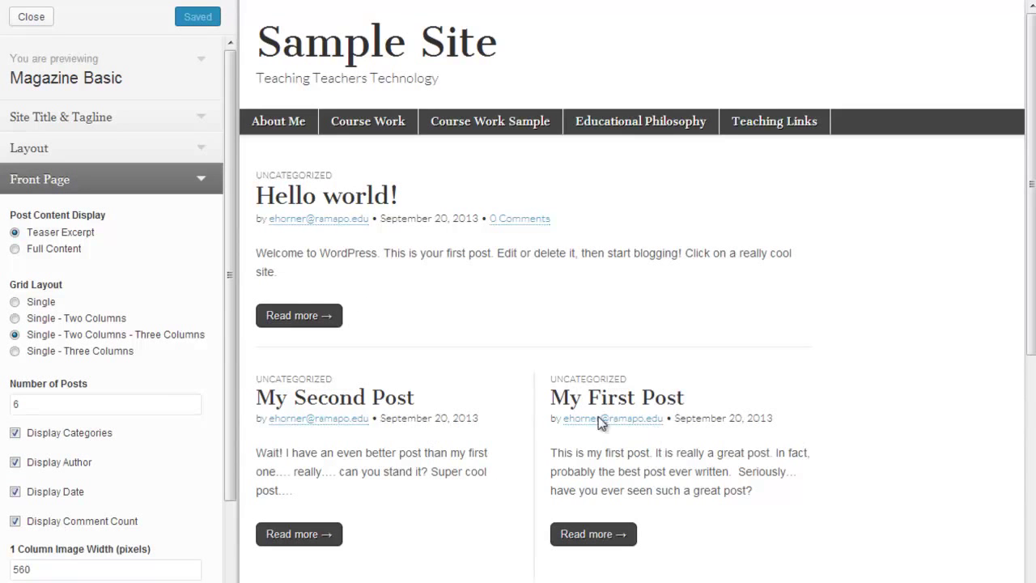
{"action": "left_click", "coordinate": [77, 186]}
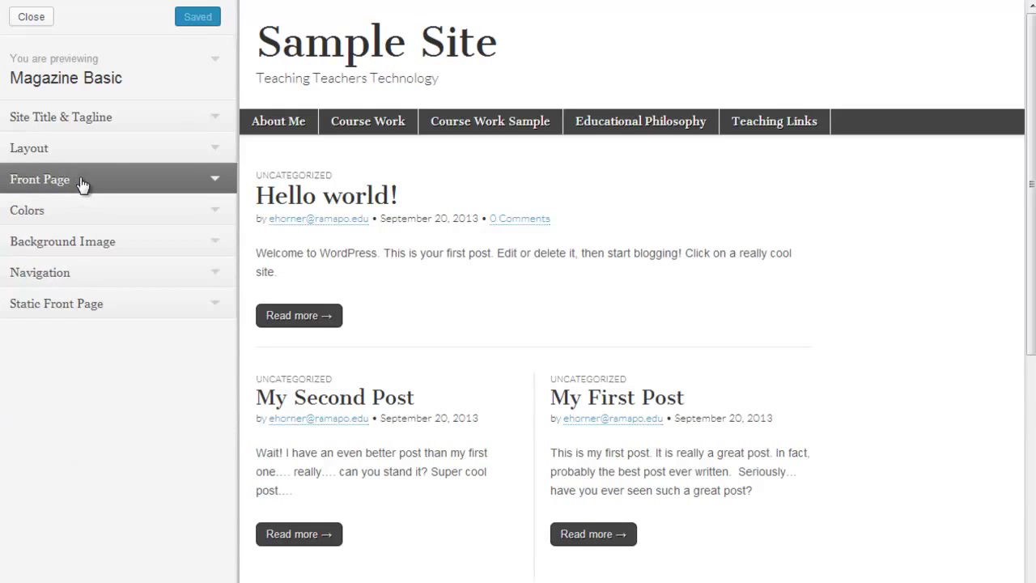
Examine the theme's color, background image and navigation menu settings without changing them.
{"action": "left_click", "coordinate": [81, 212]}
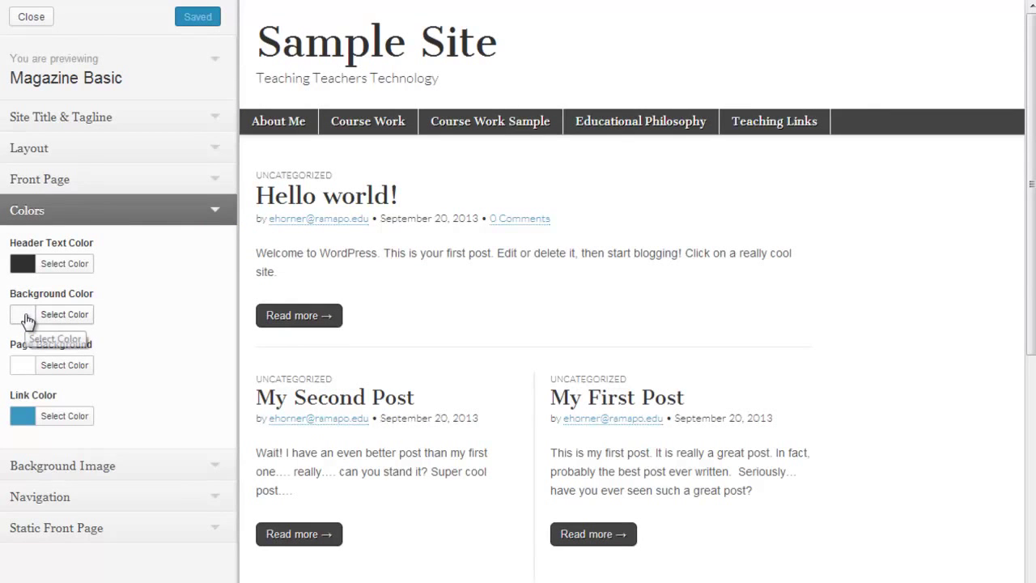
{"action": "left_click", "coordinate": [59, 467]}
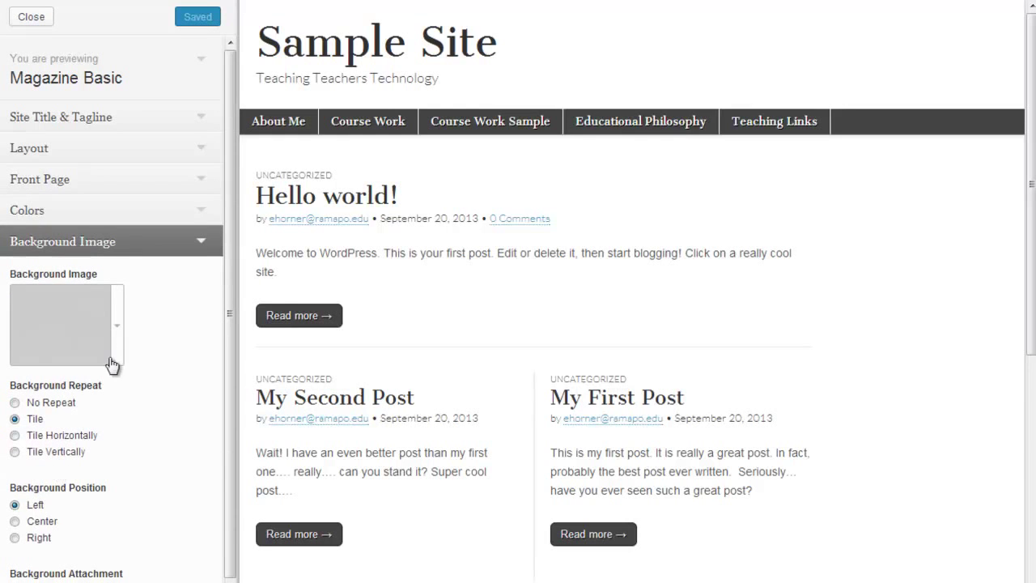
{"action": "left_click", "coordinate": [121, 323]}
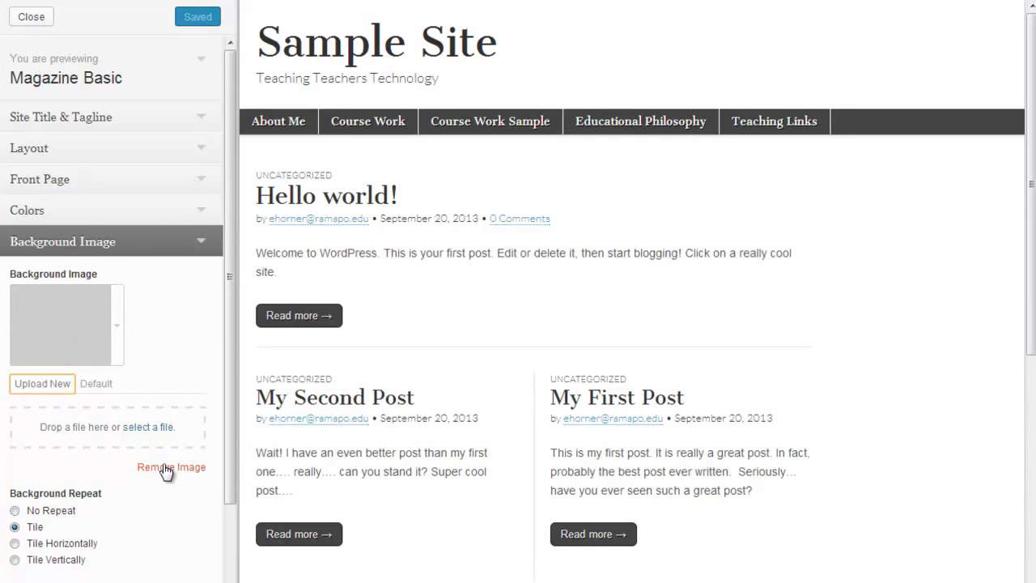
{"action": "left_click", "coordinate": [203, 242]}
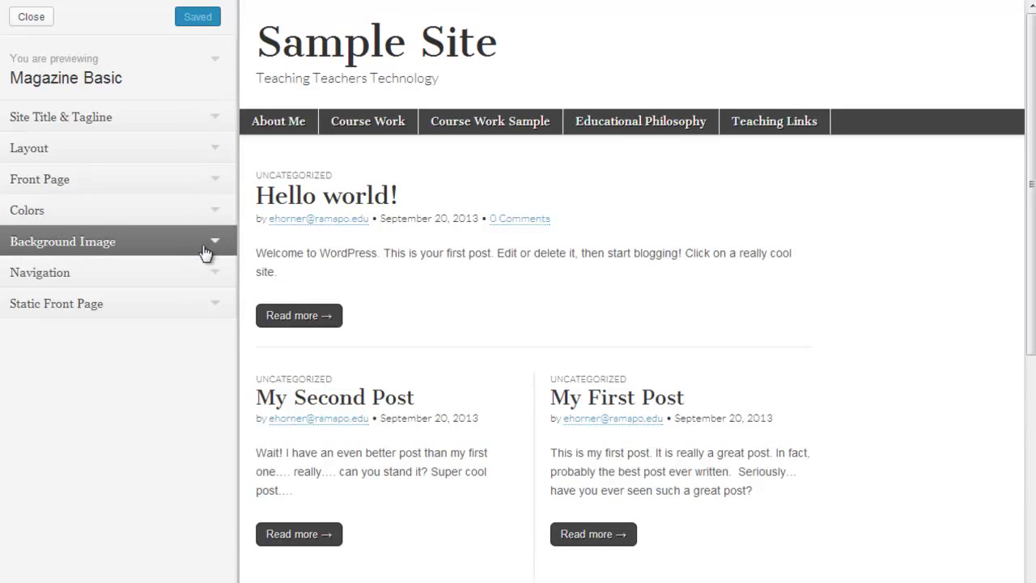
{"action": "left_click", "coordinate": [94, 281]}
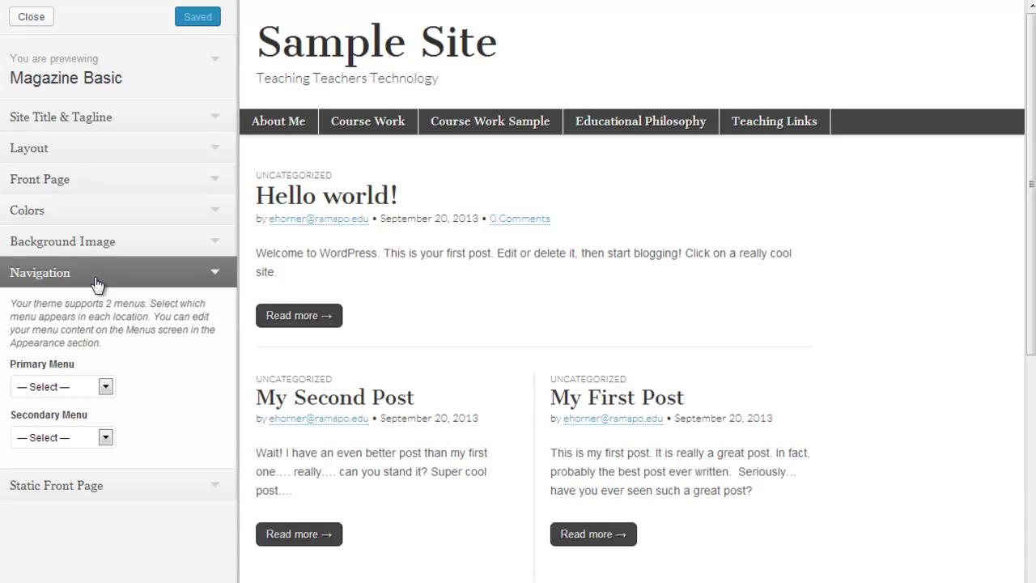
{"action": "left_click", "coordinate": [97, 280]}
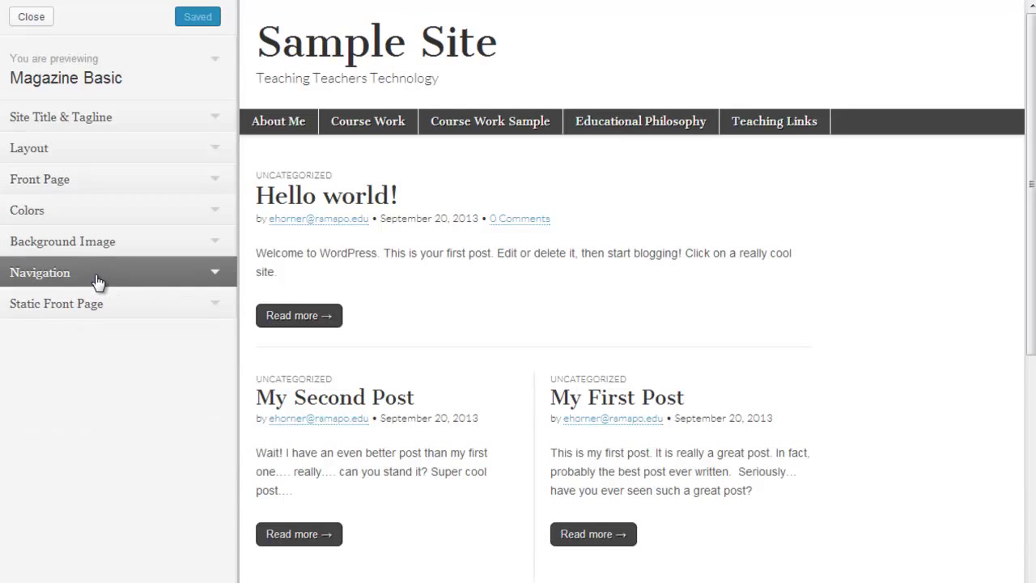
Set the front page to display the static page Course Work, and publish the change.
{"action": "left_click", "coordinate": [97, 306]}
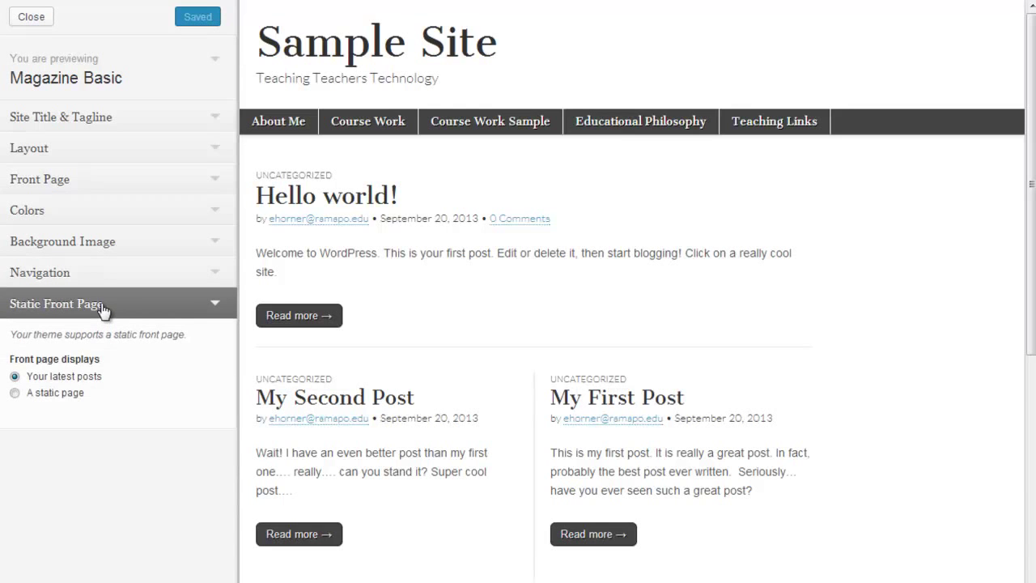
{"action": "left_click", "coordinate": [72, 394]}
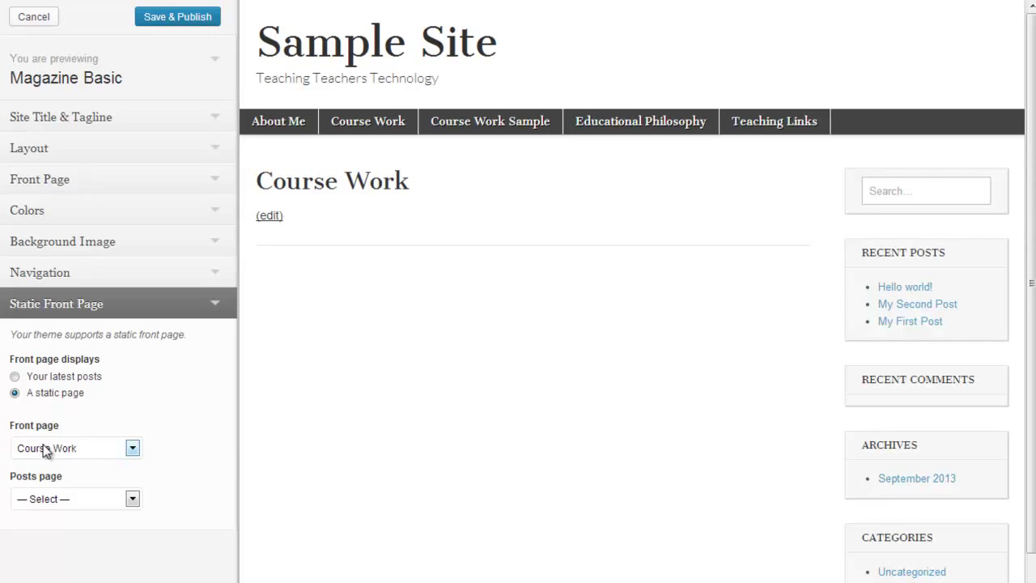
{"action": "left_click", "coordinate": [179, 19]}
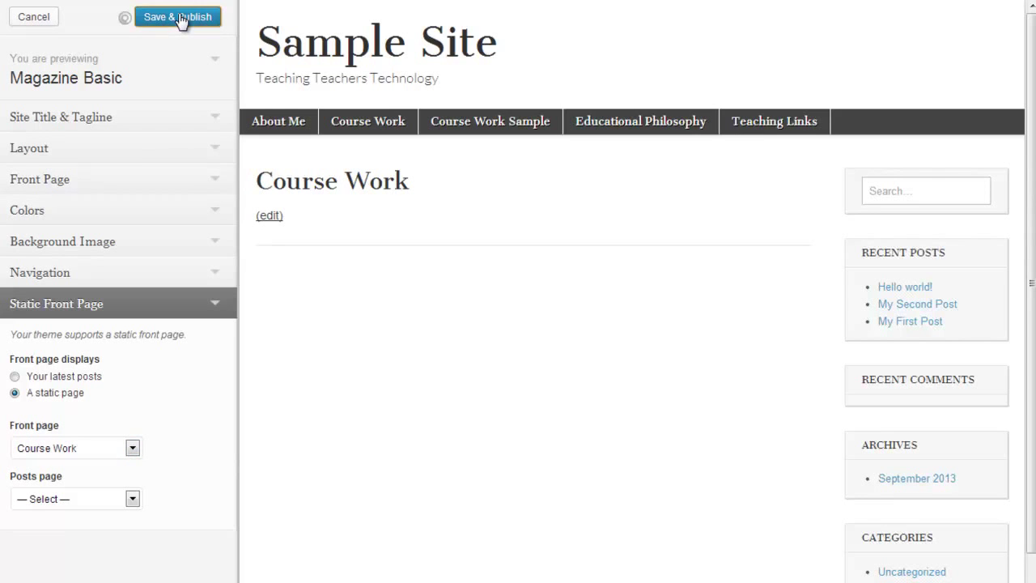